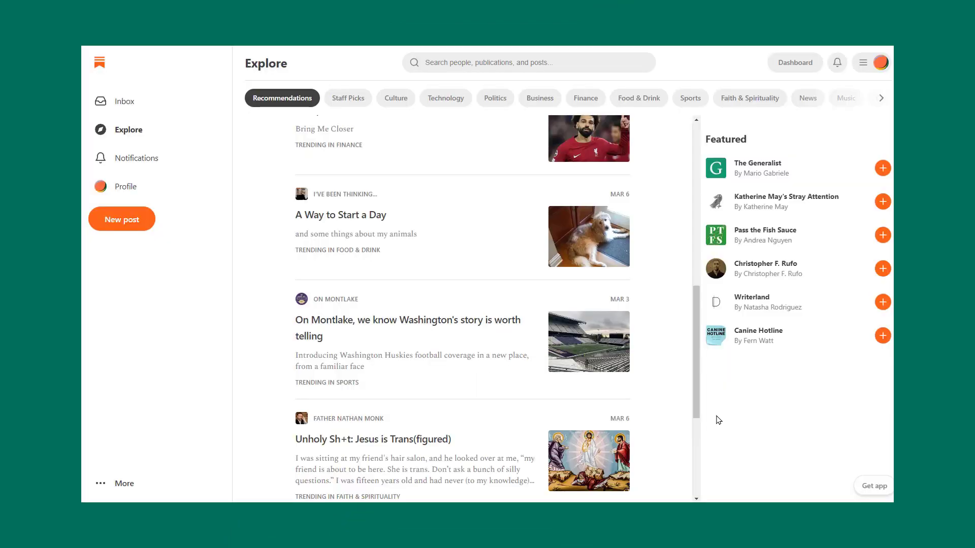
- Scroll the Explore page's Recommendations feed of trending posts
{"action": "scroll", "coordinate": [681, 391], "scroll_direction": "up", "scroll_amount": 5}
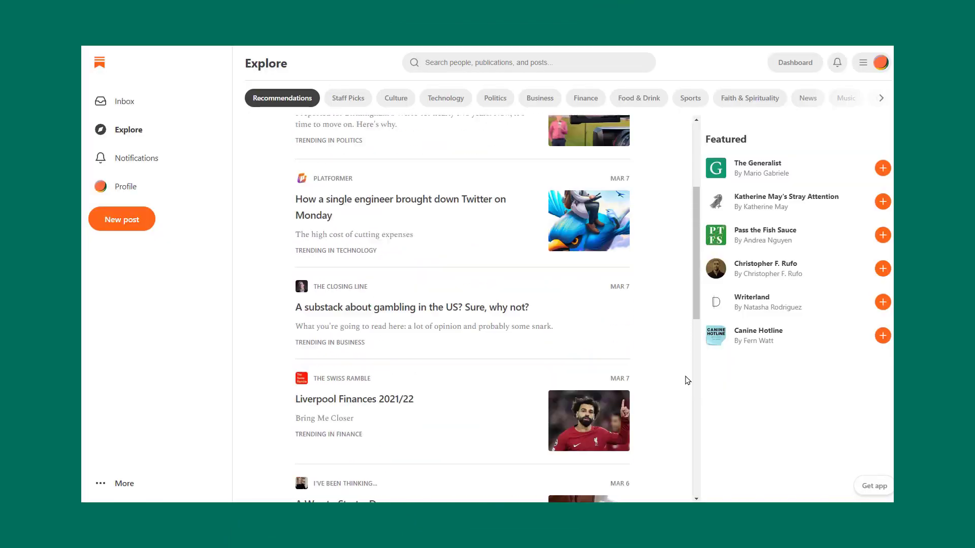
- Show the Technology category recommendations on the Explore page
{"action": "scroll", "coordinate": [440, 131], "scroll_direction": "up", "scroll_amount": 2}
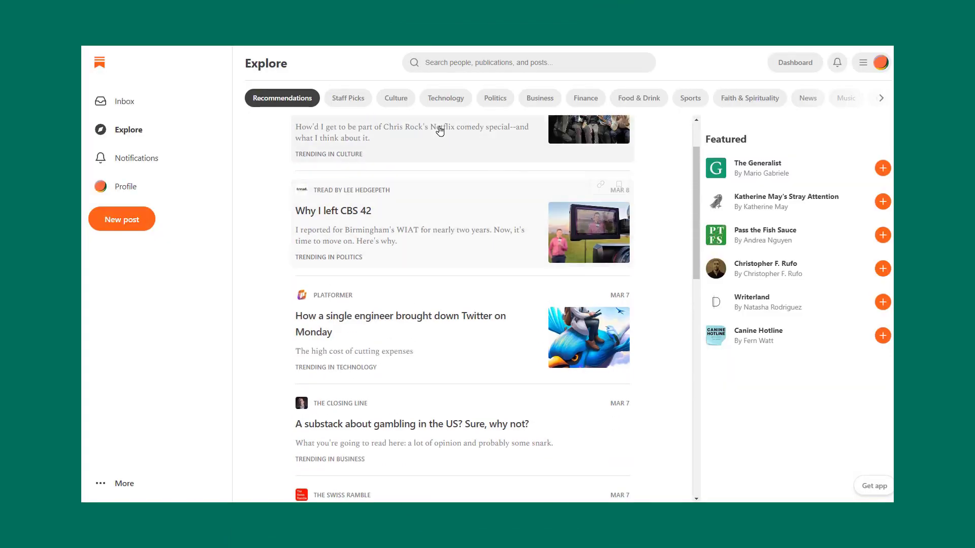
{"action": "left_click", "coordinate": [458, 99]}
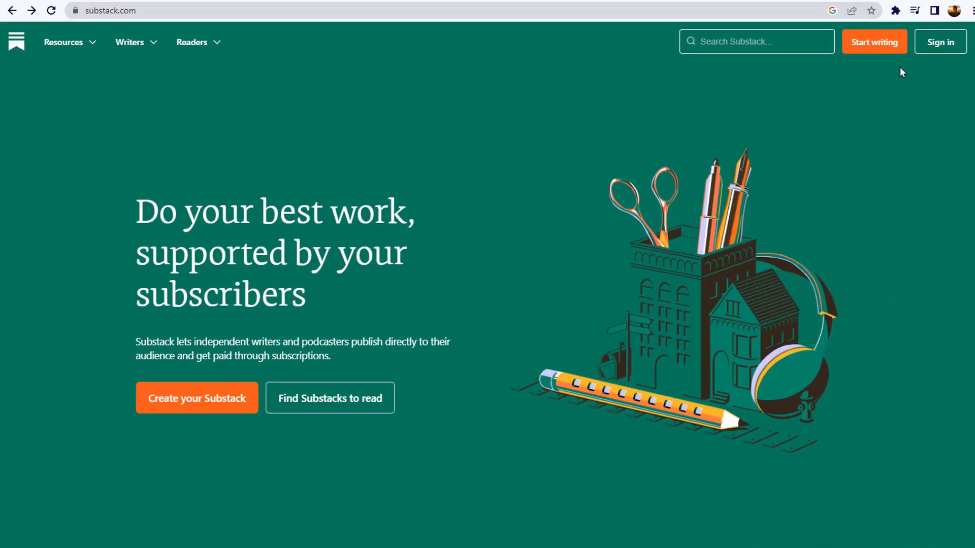
- Sign in to the Substack account and start a new post
{"action": "left_click", "coordinate": [940, 42]}
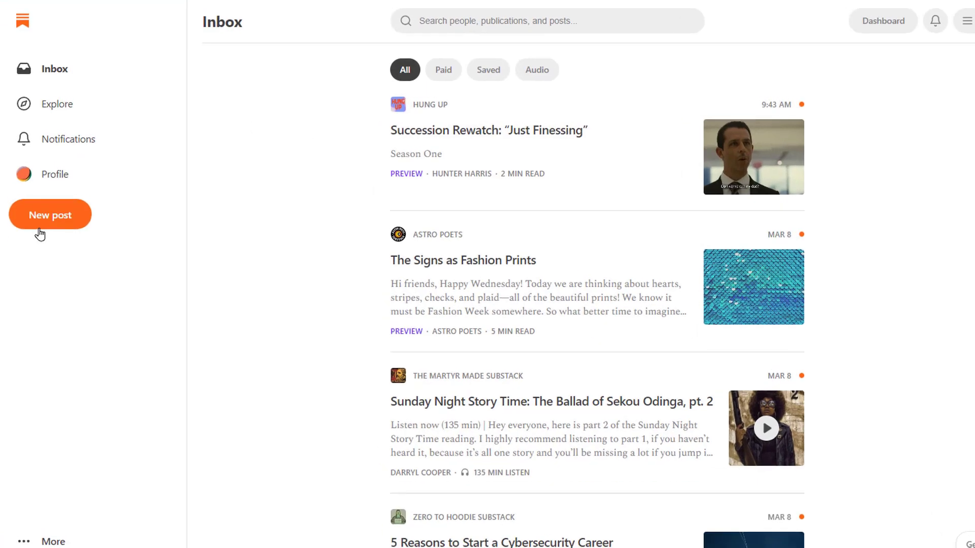
{"action": "left_click", "coordinate": [117, 388]}
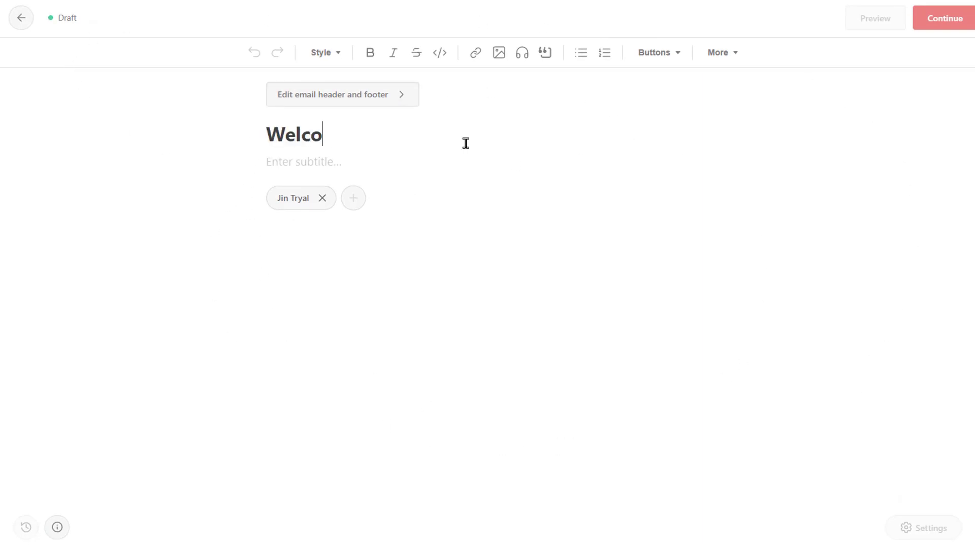
- Add the subtitle 'We're gonna have lots of fun! Are you ready for it?' with Subscribe now and Share buttons
{"action": "left_click", "coordinate": [441, 160]}
{"action": "type", "text": "We're gonna have"}
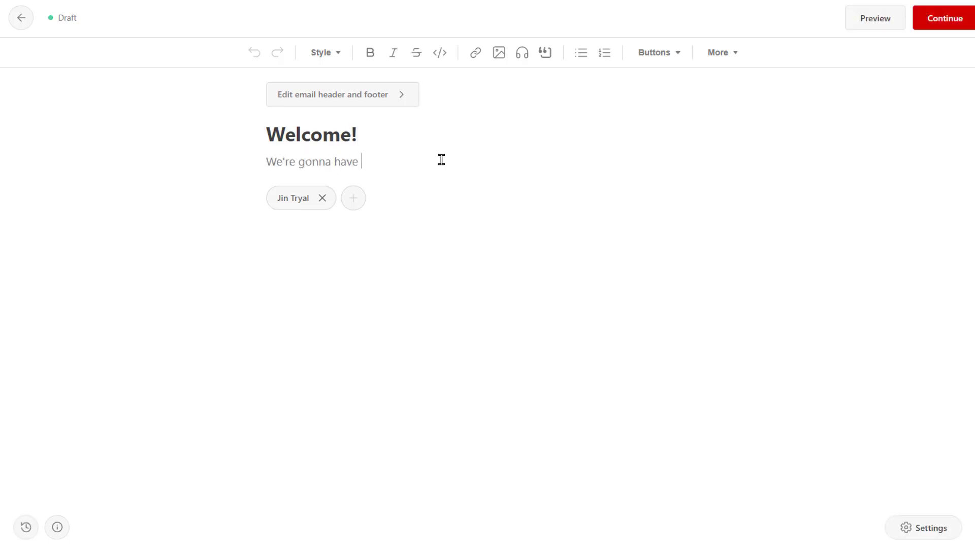
{"action": "type", "text": " lots of fun! Are you ready for it?"}
{"action": "left_click", "coordinate": [657, 52]}
{"action": "left_click", "coordinate": [665, 89]}
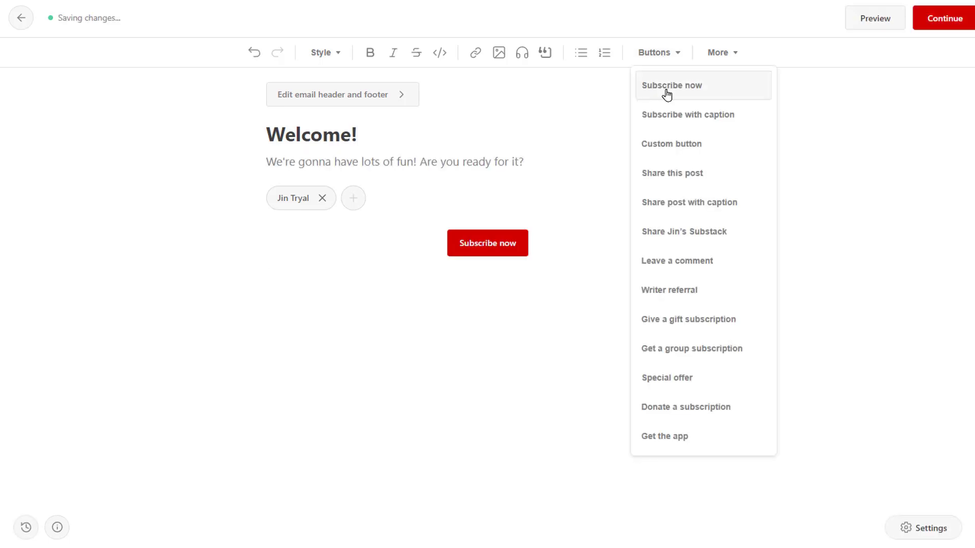
{"action": "left_click", "coordinate": [722, 173]}
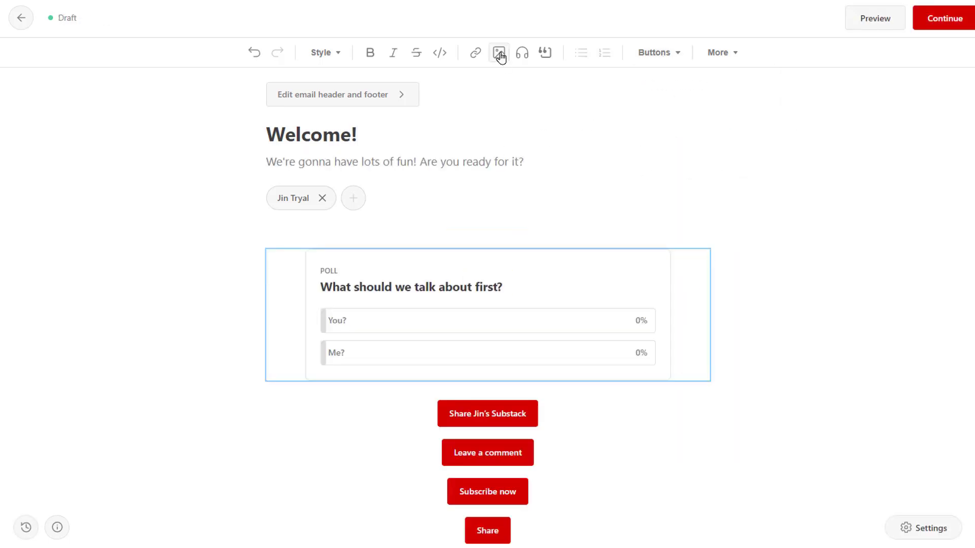
- Check the image and audio insertion options without adding any, then preview the post
{"action": "left_click", "coordinate": [499, 52]}
{"action": "left_click", "coordinate": [599, 87]}
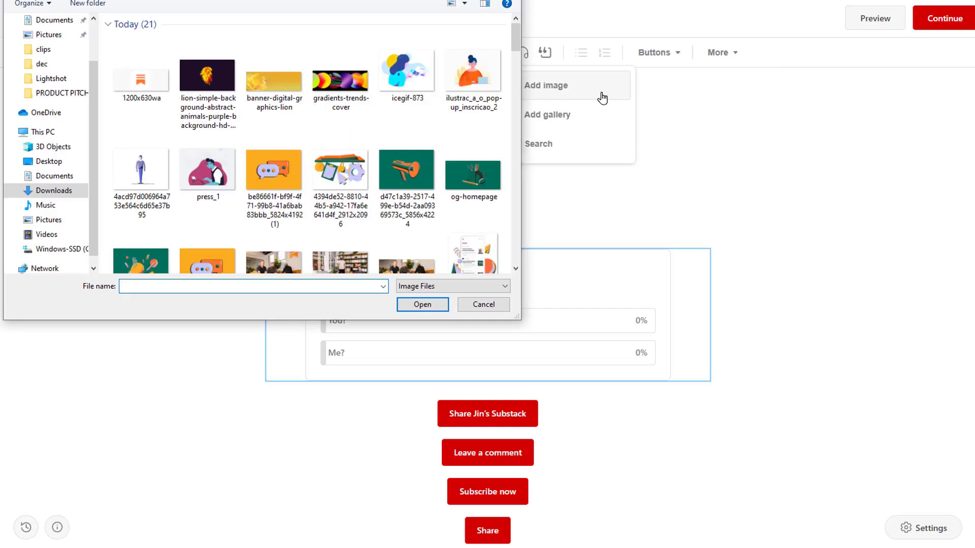
{"action": "key", "text": "Escape"}
{"action": "left_click", "coordinate": [522, 52]}
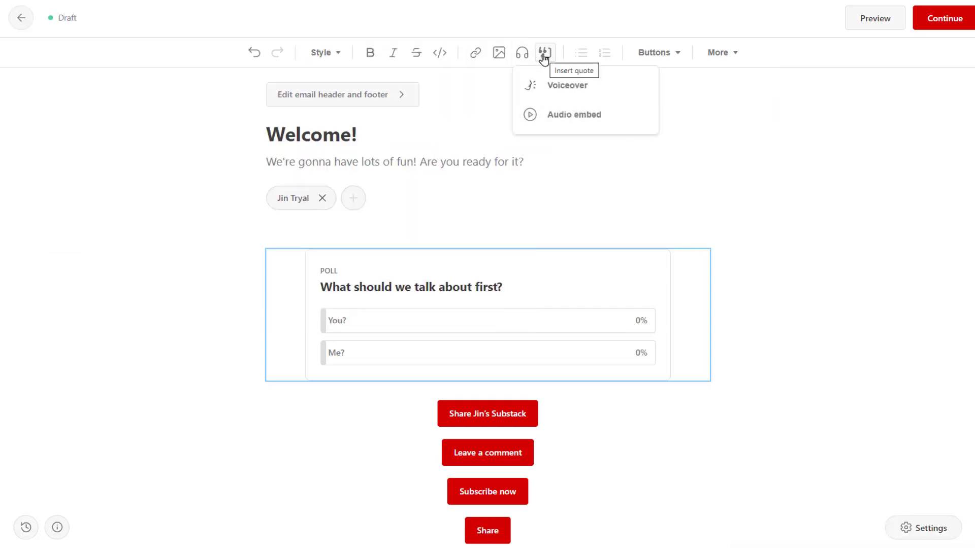
{"action": "left_click", "coordinate": [898, 50]}
{"action": "left_click", "coordinate": [883, 20]}
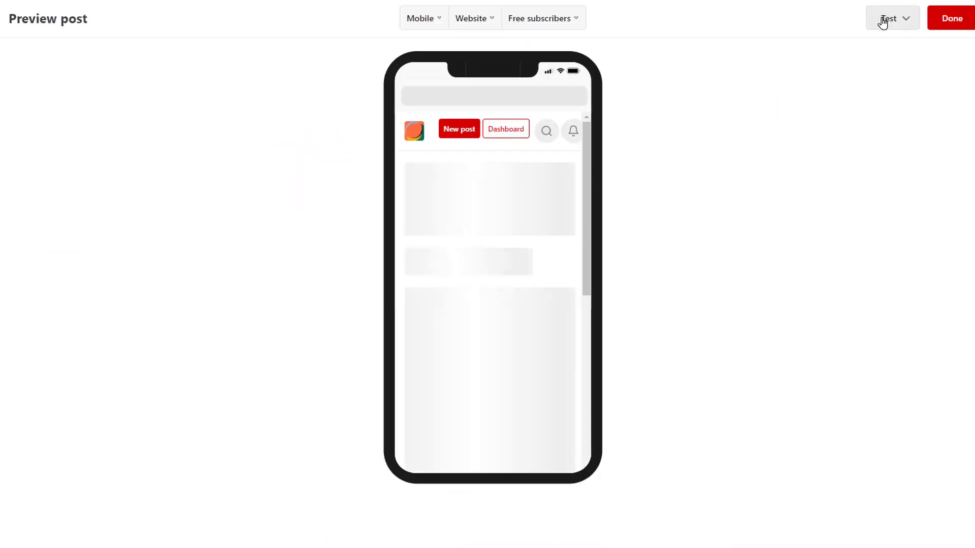
- Scroll through the post's Mobile preview
{"action": "scroll", "coordinate": [501, 231], "scroll_direction": "down", "scroll_amount": 3}
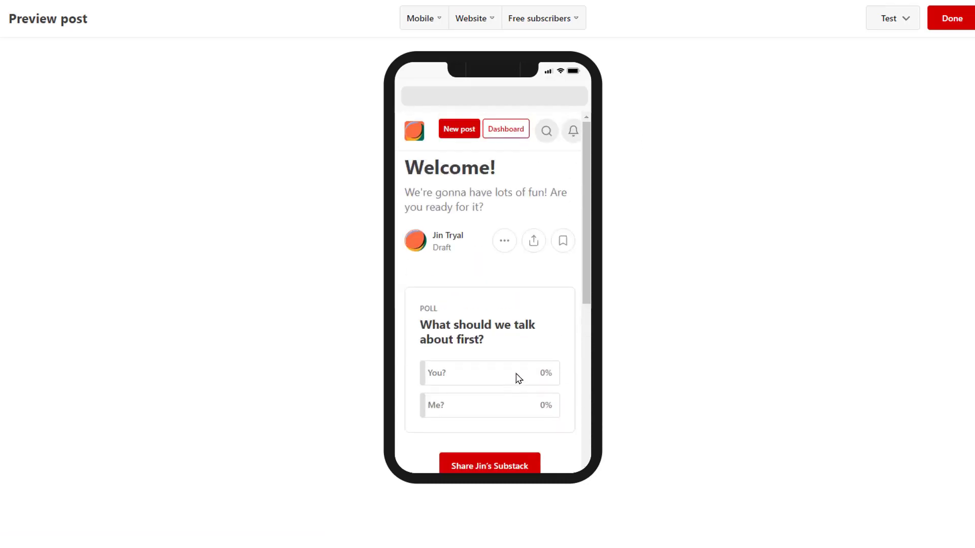
{"action": "scroll", "coordinate": [517, 377], "scroll_direction": "down", "scroll_amount": 6}
{"action": "scroll", "coordinate": [517, 377], "scroll_direction": "up", "scroll_amount": 6}
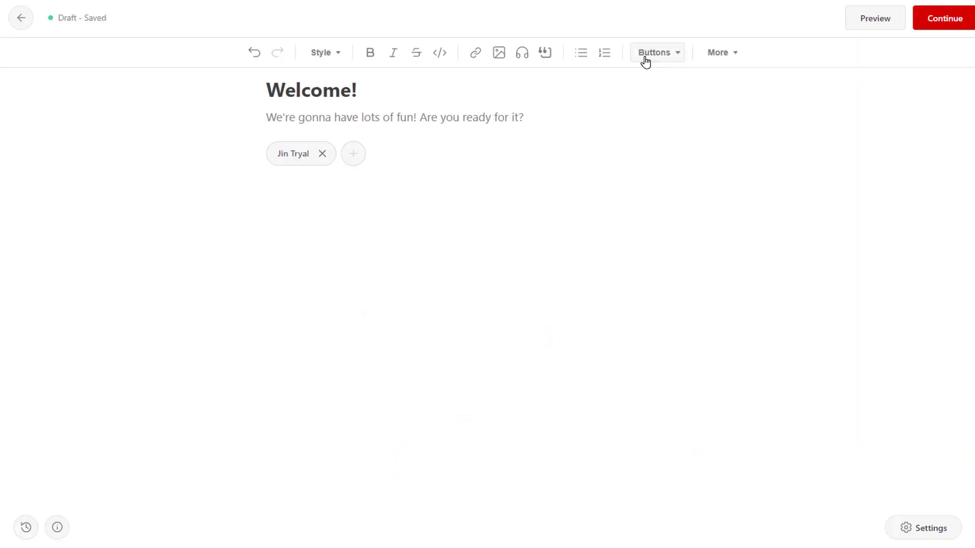
- Insert Share, Share-with-caption and Writer referral buttons, then begin adding a link
{"action": "left_click", "coordinate": [646, 60]}
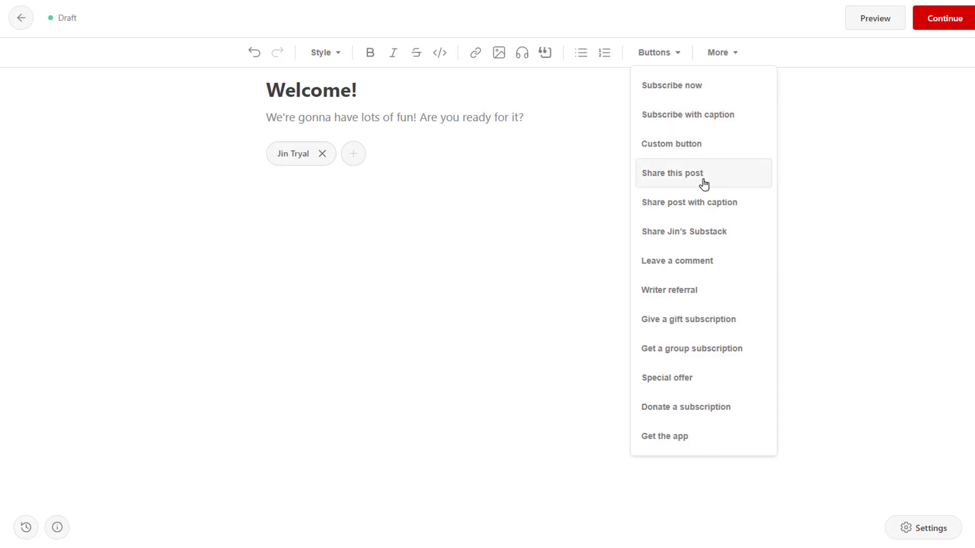
{"action": "left_click", "coordinate": [730, 183]}
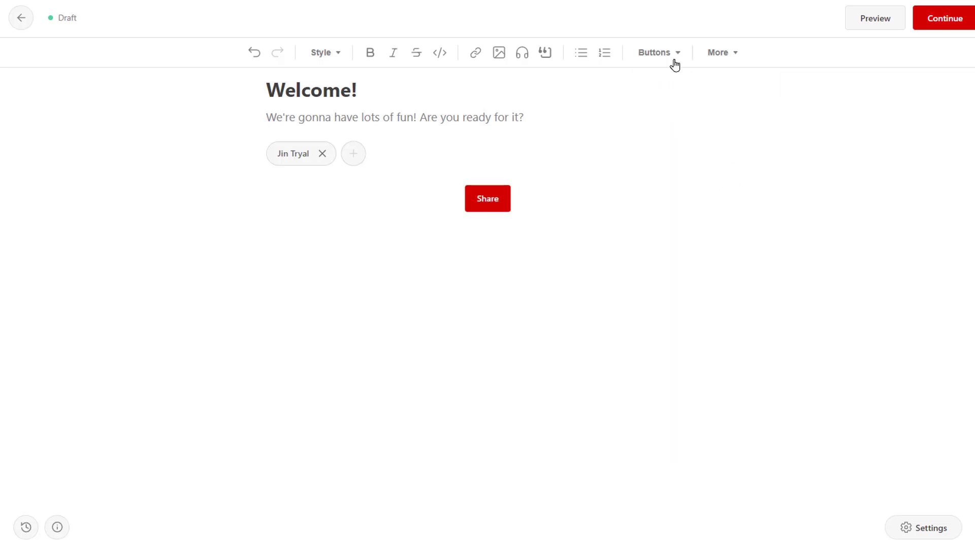
{"action": "left_click", "coordinate": [668, 54]}
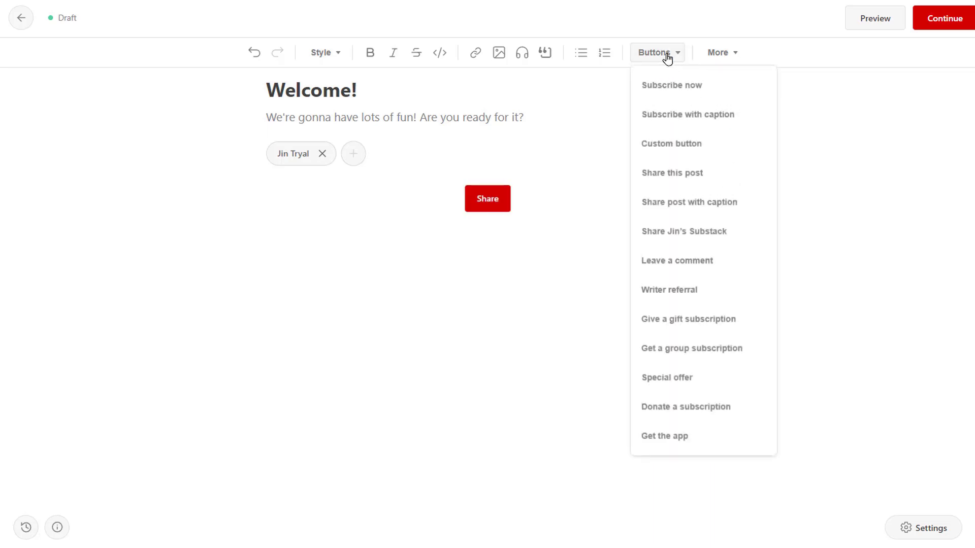
{"action": "left_click", "coordinate": [749, 214]}
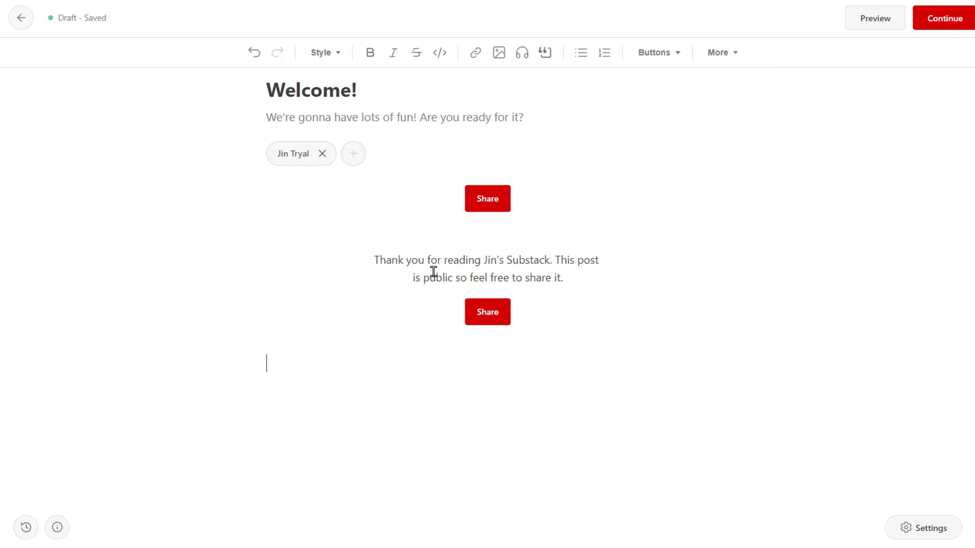
{"action": "left_click", "coordinate": [660, 60]}
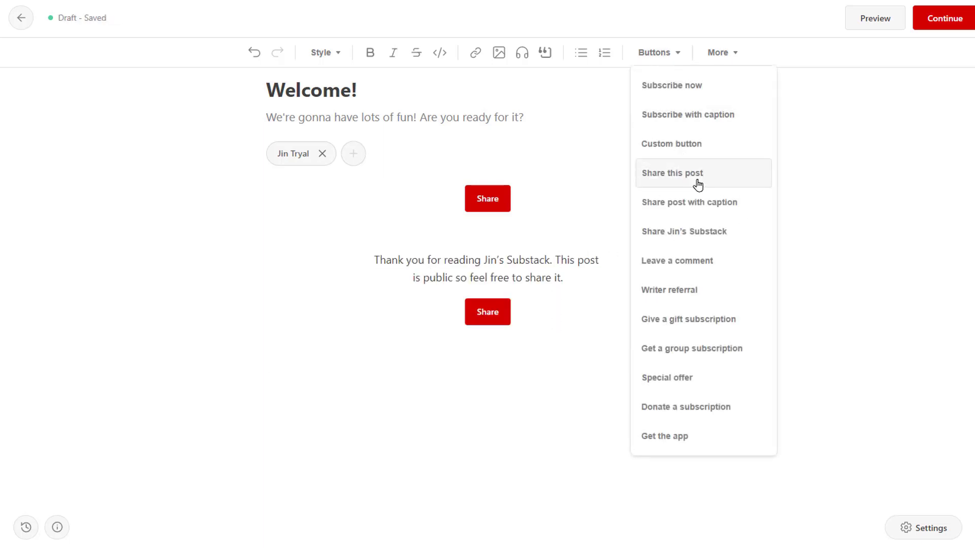
{"action": "left_click", "coordinate": [744, 294]}
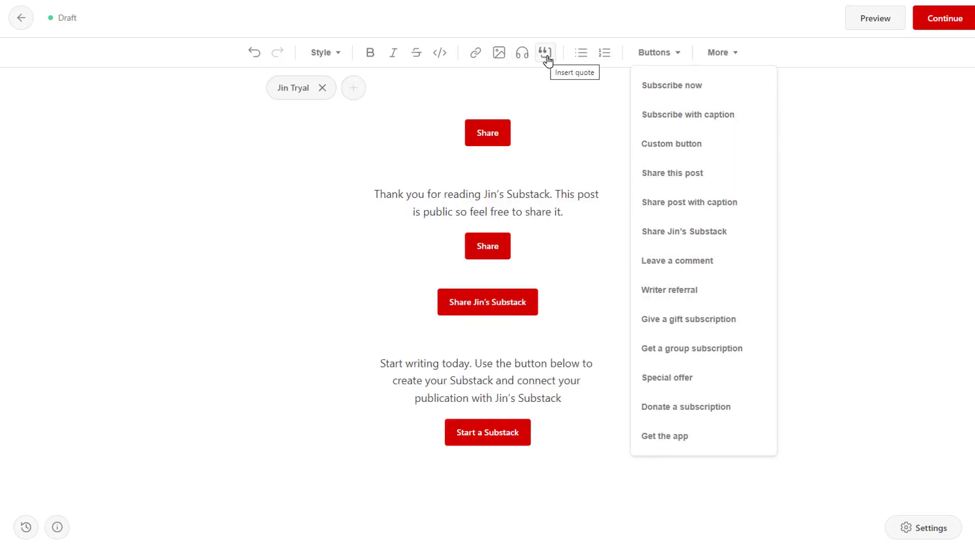
{"action": "left_click", "coordinate": [473, 61]}
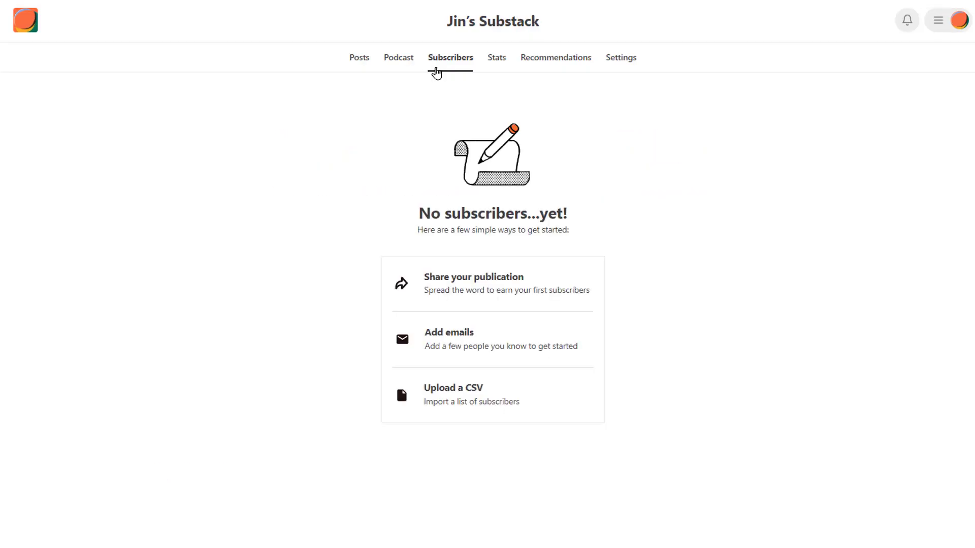
- View the publication's Stats: traffic, Emails, Pledges and Audience insights
{"action": "left_click", "coordinate": [493, 65]}
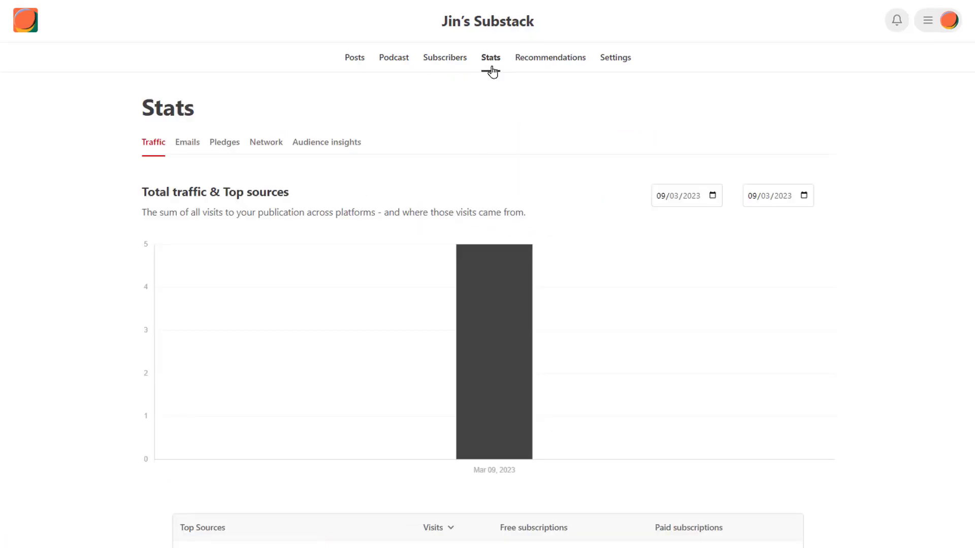
{"action": "left_click", "coordinate": [192, 143]}
{"action": "left_click", "coordinate": [235, 154]}
{"action": "left_click", "coordinate": [348, 154]}
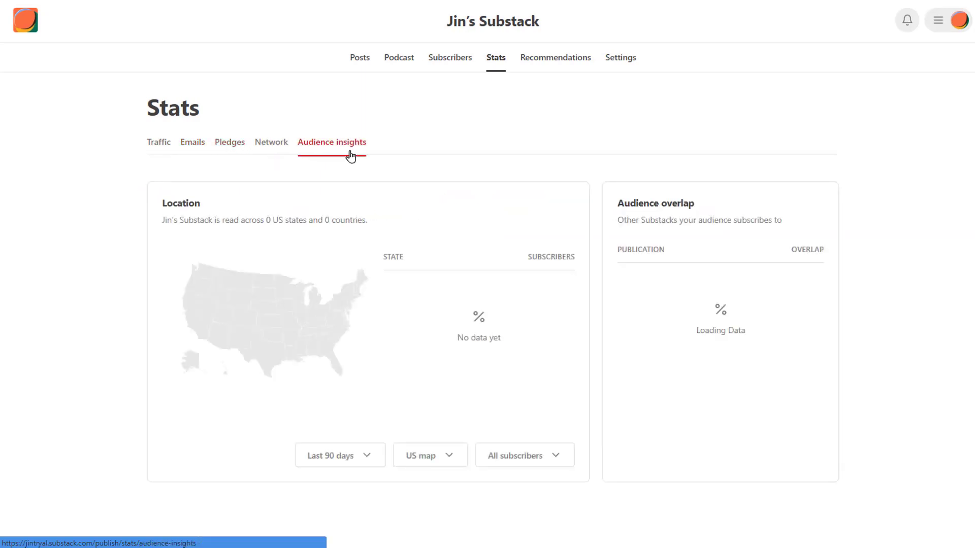
- Scroll through the publication Settings to the Exports section
{"action": "left_click", "coordinate": [620, 57]}
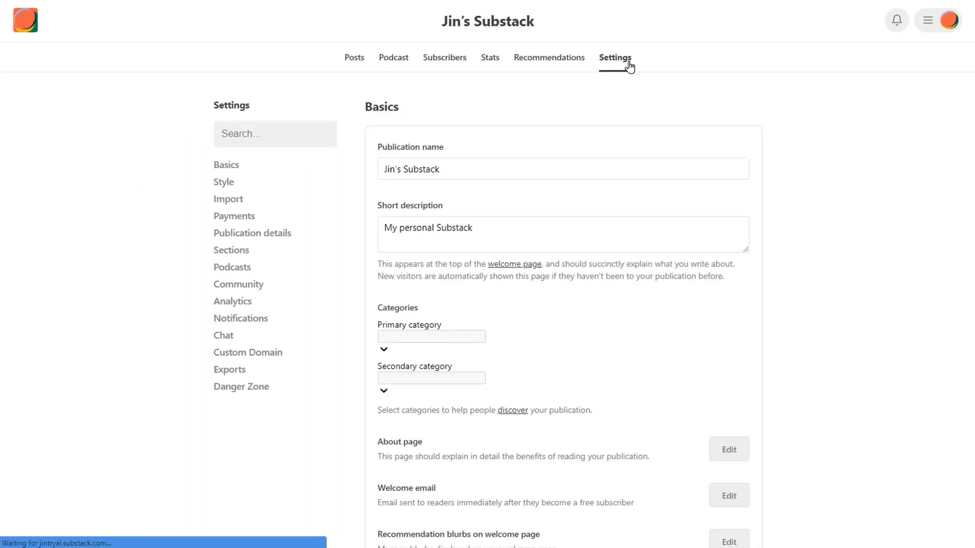
{"action": "scroll", "coordinate": [270, 336], "scroll_direction": "down", "scroll_amount": 15}
{"action": "scroll", "coordinate": [270, 336], "scroll_direction": "down", "scroll_amount": 5}
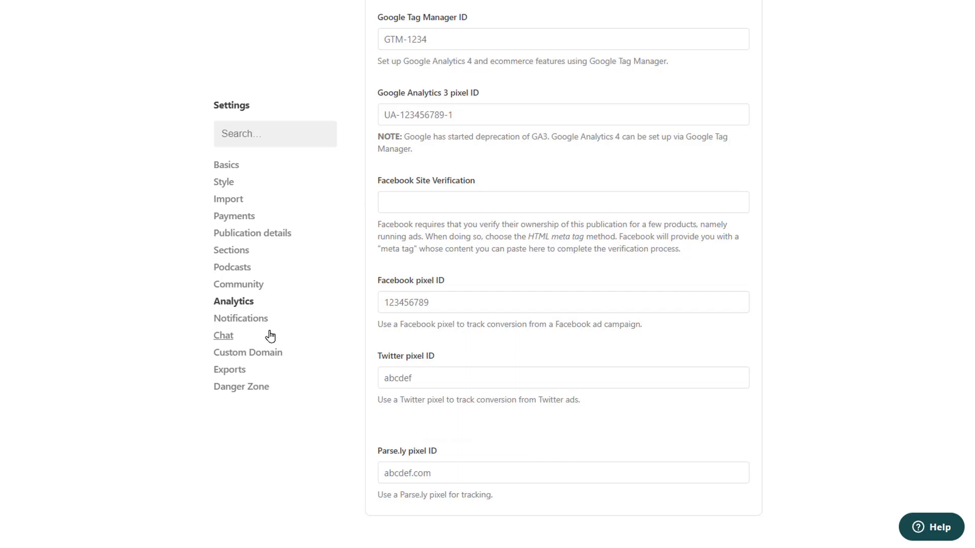
{"action": "scroll", "coordinate": [270, 336], "scroll_direction": "down", "scroll_amount": 3}
{"action": "left_click", "coordinate": [230, 370]}
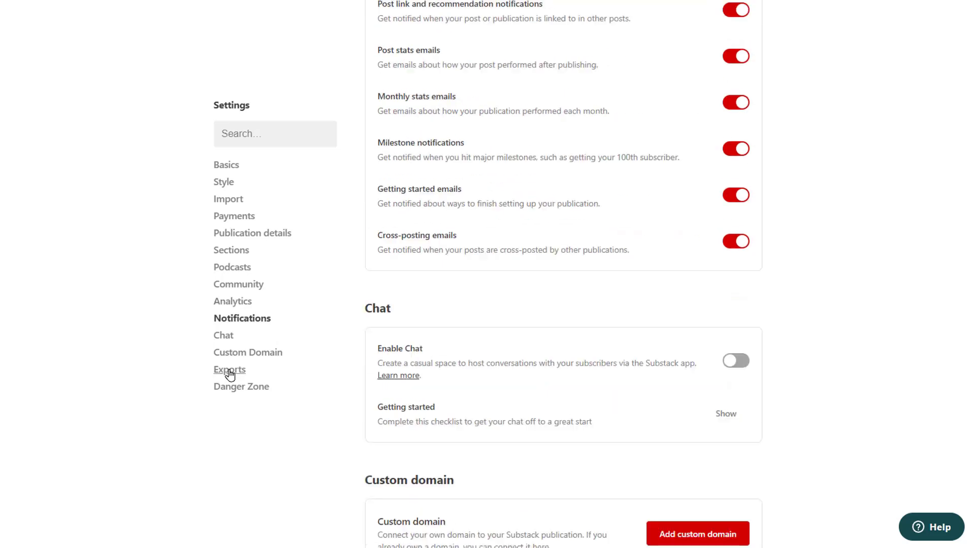